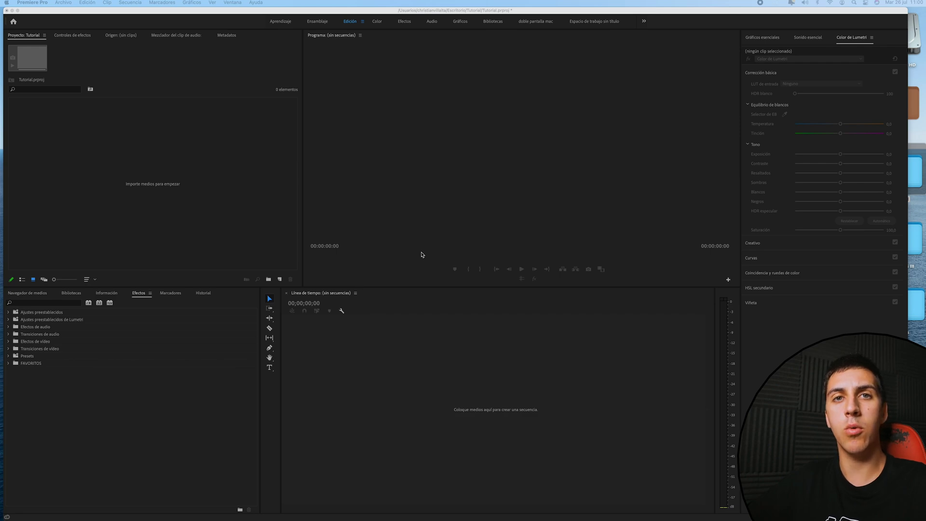
- Import whip over fifty.MP4 and build a 'whip over fifty' sequence from it on the timeline
click(157, 107)
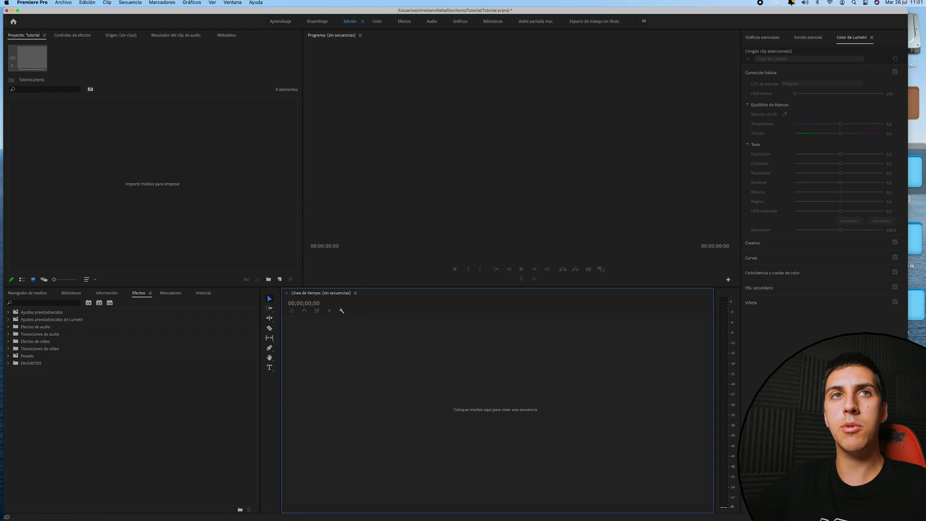
mouse_move(30, 63)
mouse_down()
mouse_move(201, 127)
mouse_move(97, 140)
mouse_up()
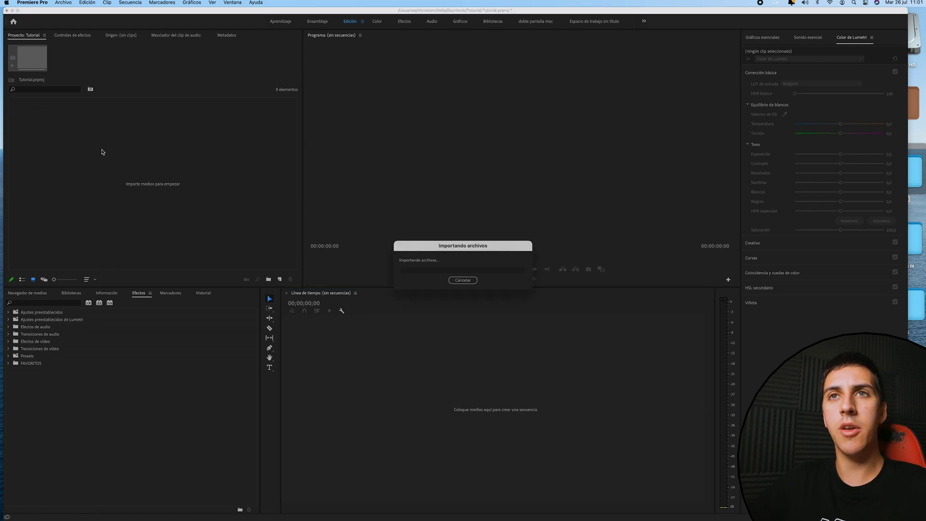
mouse_move(48, 120)
mouse_down()
mouse_move(325, 344)
mouse_move(347, 341)
mouse_up()
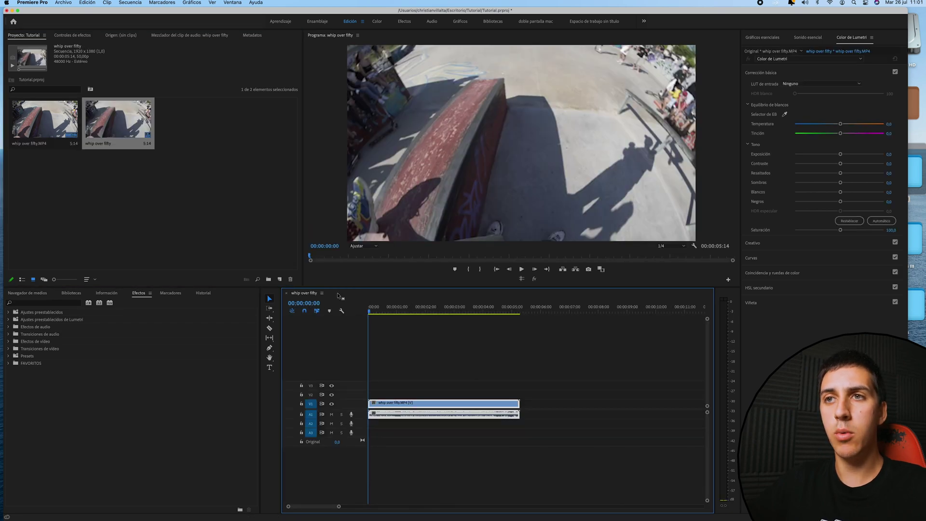
- Review the sequence's settings in Ajustes de secuencia, then close the dialog
click(130, 3)
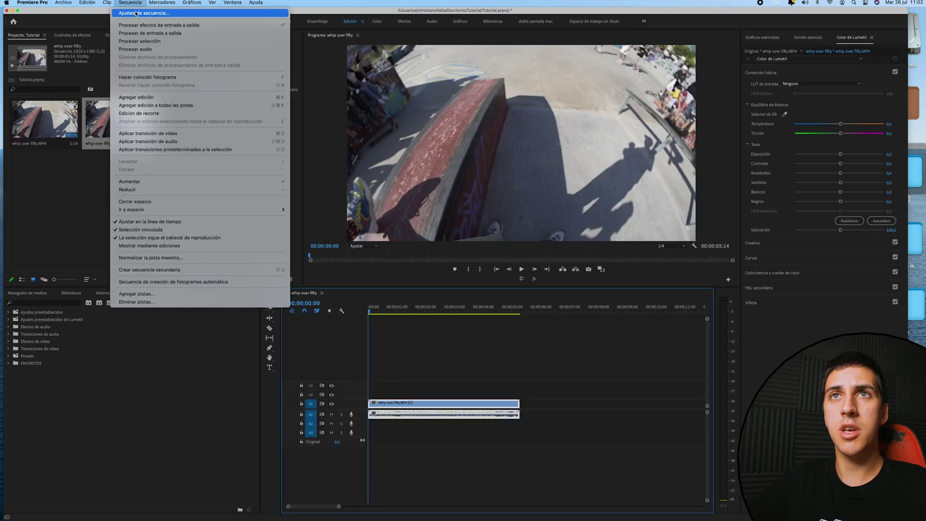
click(144, 13)
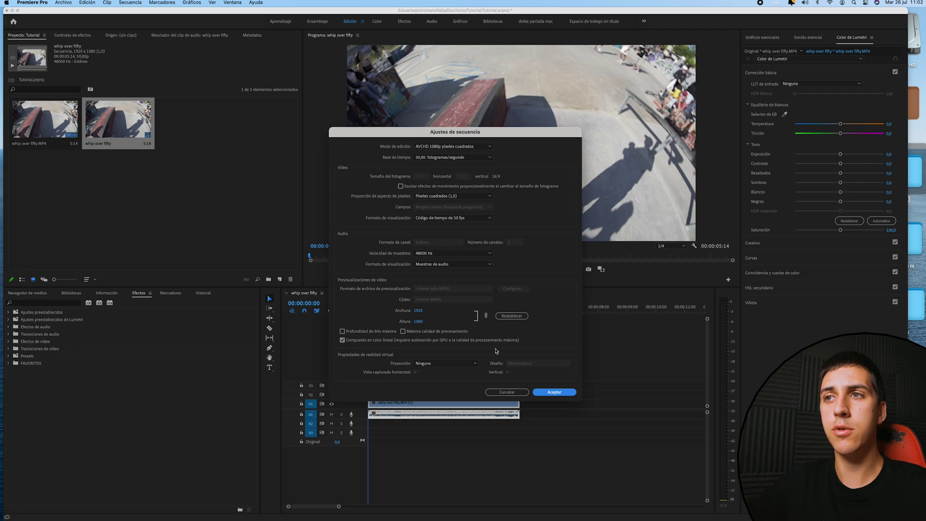
click(548, 392)
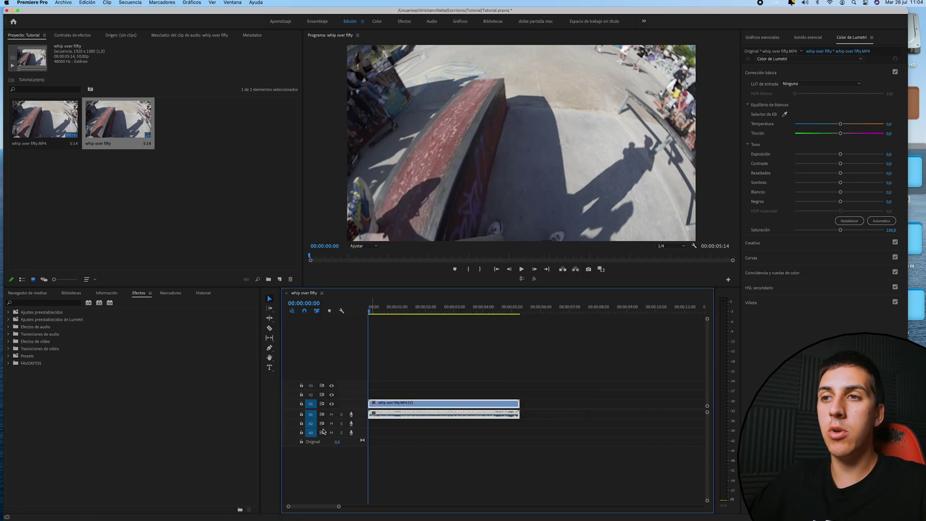
- Mute track A1 and trim both clip ends to 00:00:03:29, playhead back at 00:00:00:00
click(331, 415)
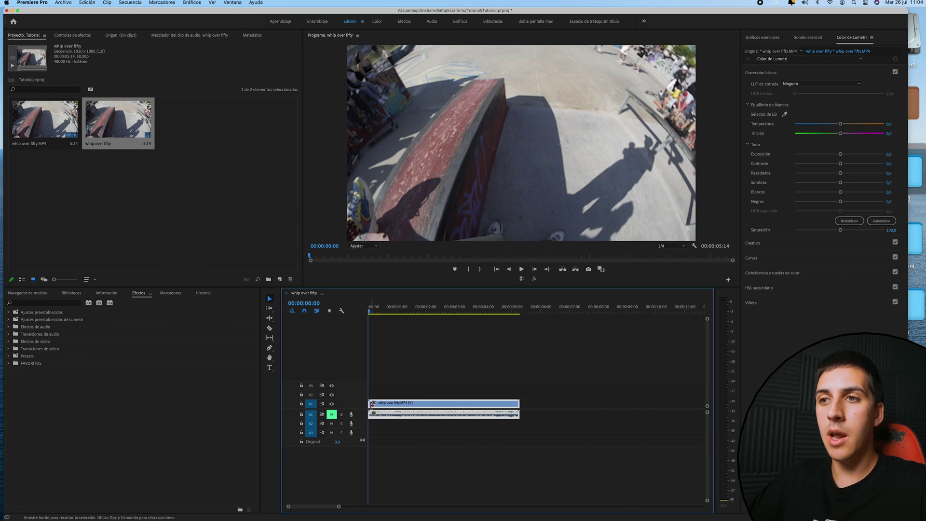
drag(372, 401, 388, 401)
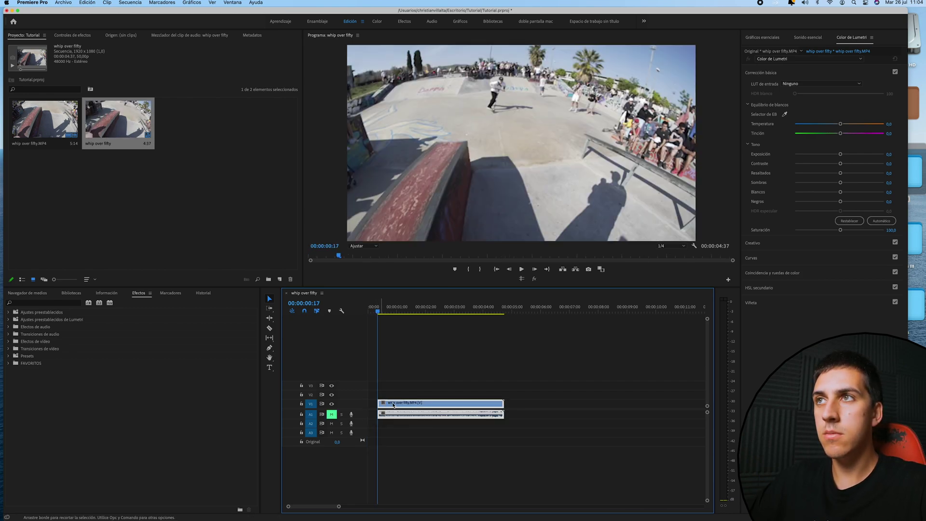
drag(503, 402, 471, 401)
click(522, 268)
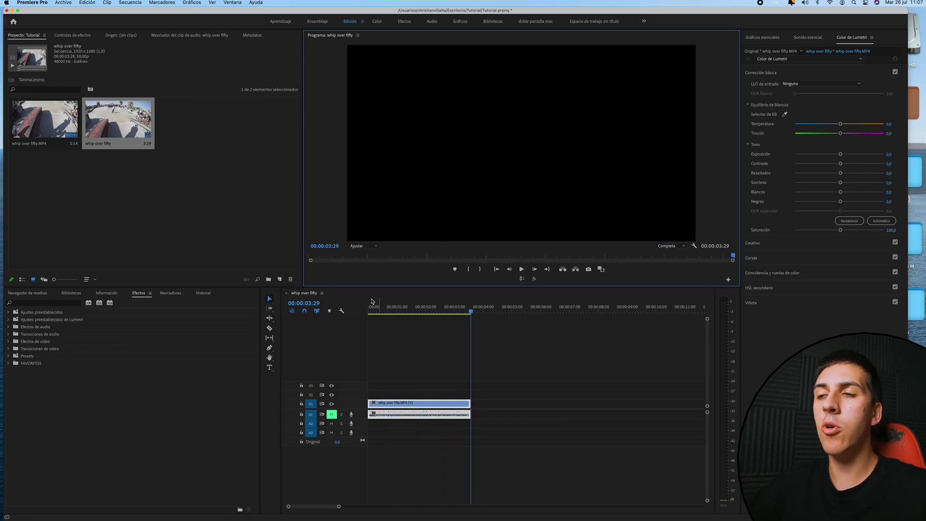
drag(386, 307, 350, 307)
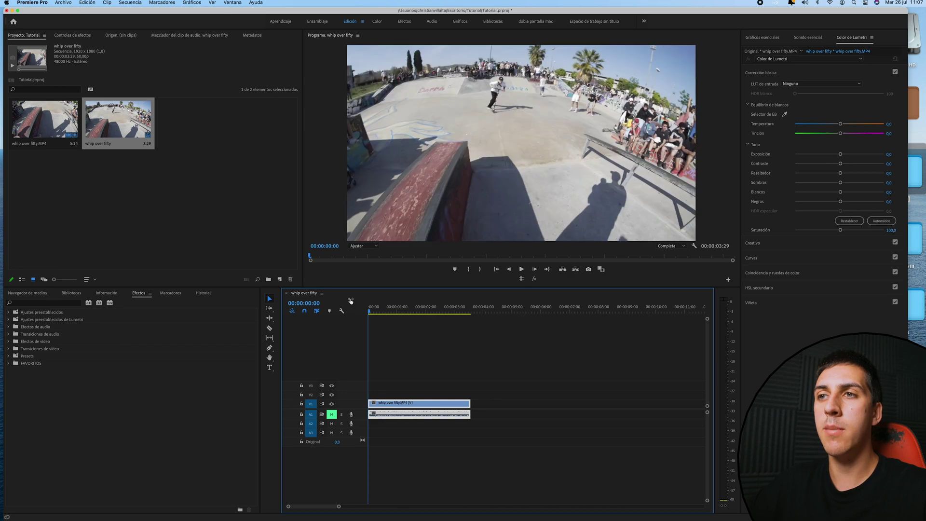
- Open the media export settings from Archivo > Exportar > Medios
click(62, 2)
mouse_move(134, 216)
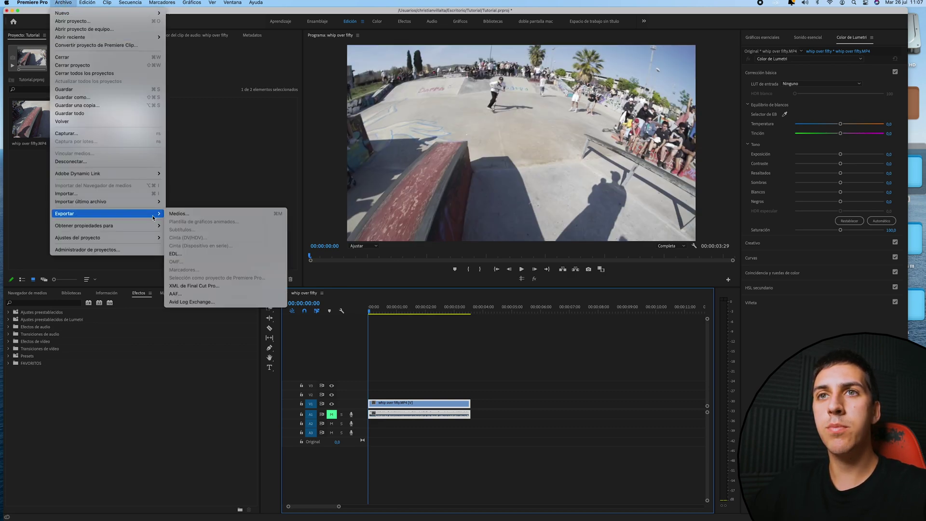
click(186, 214)
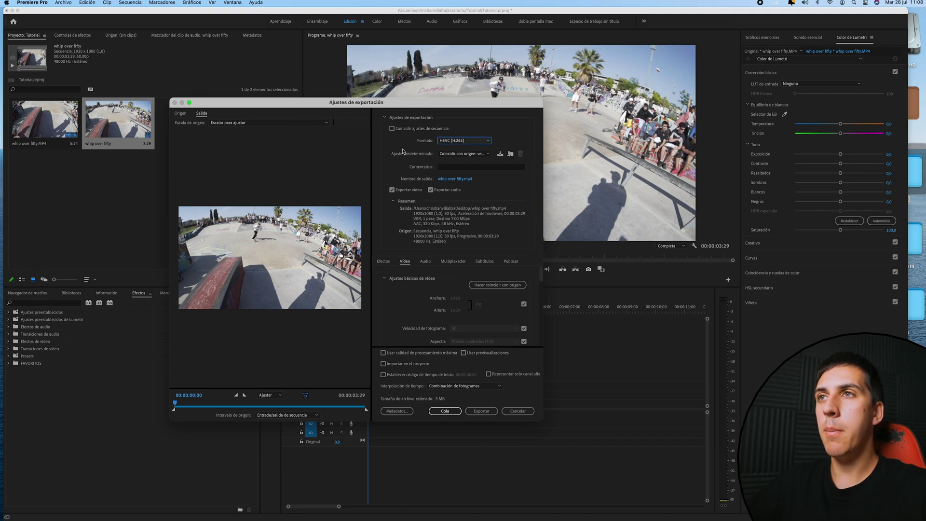
- Set the export format to GIF animado with the 'coincidir con origen' preset
click(447, 141)
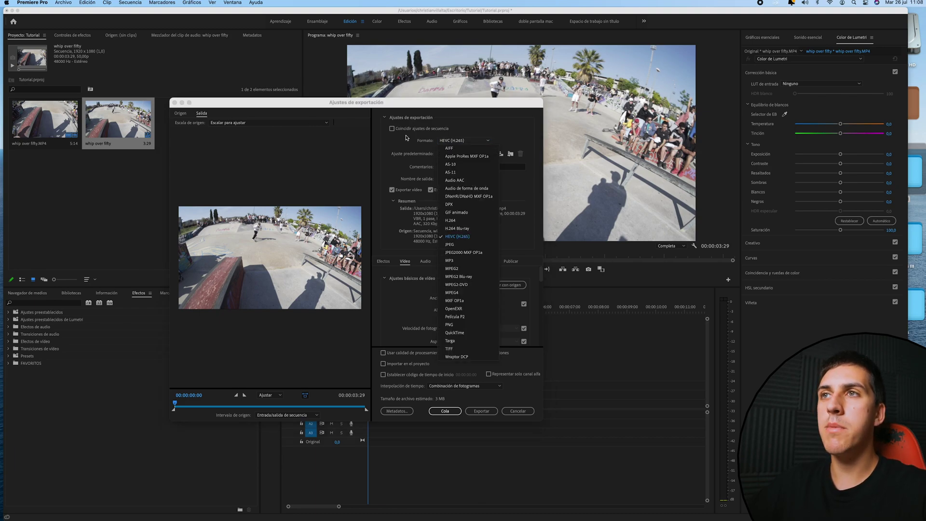
click(453, 213)
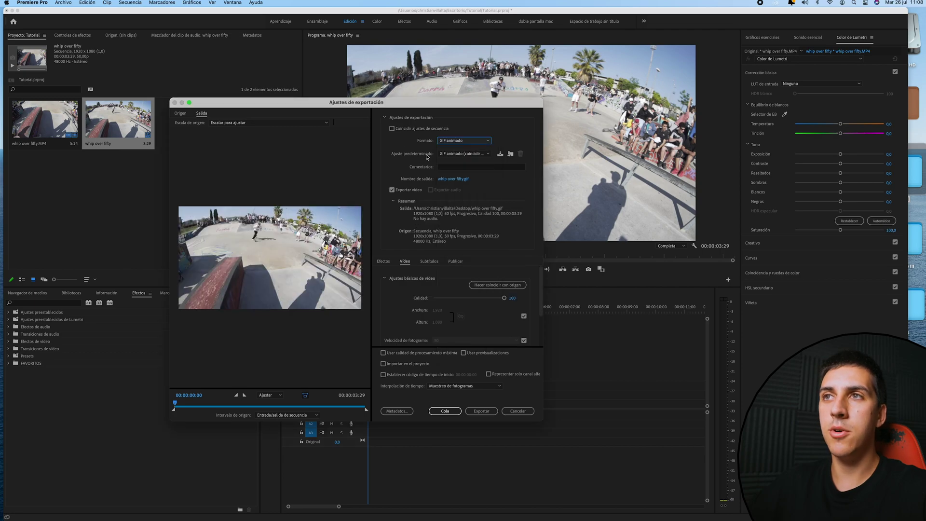
click(484, 154)
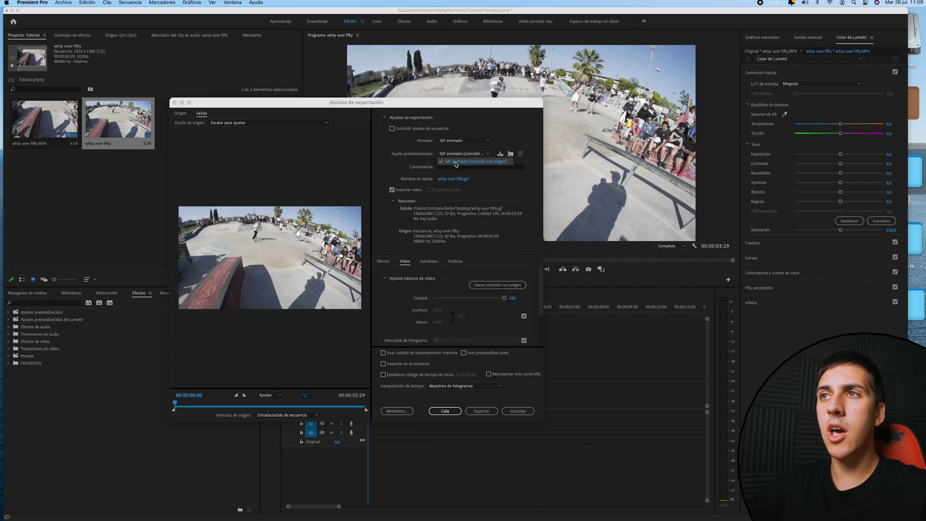
click(499, 164)
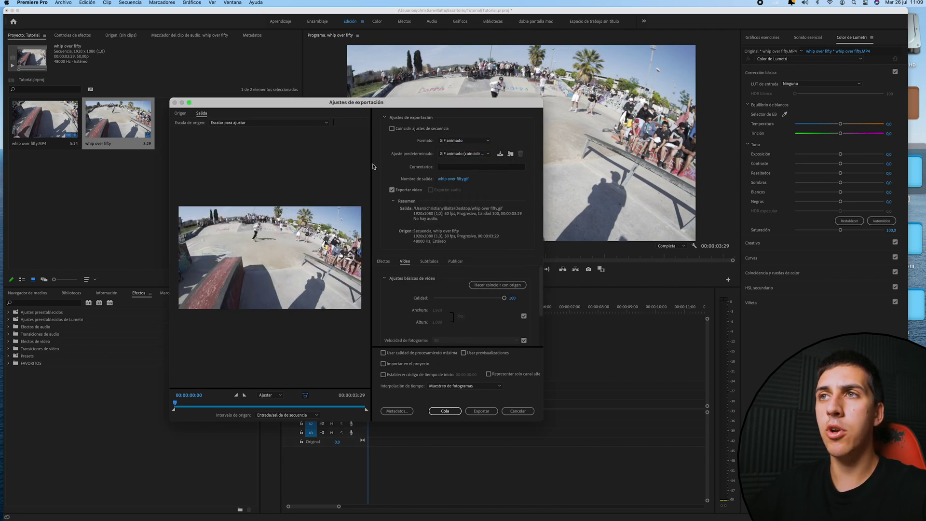
- Rename the export output file to 'GIf Truco' and save it to the Desktop
click(451, 180)
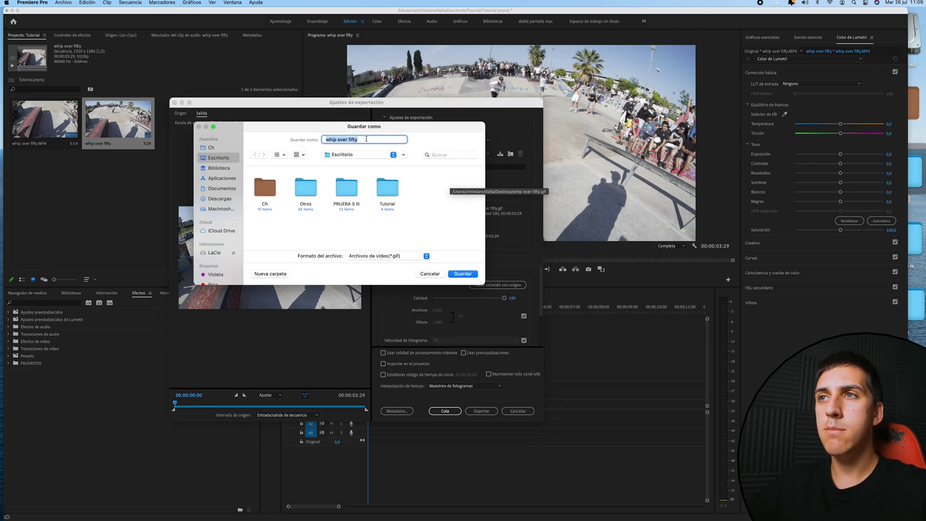
text(GIf Truco)
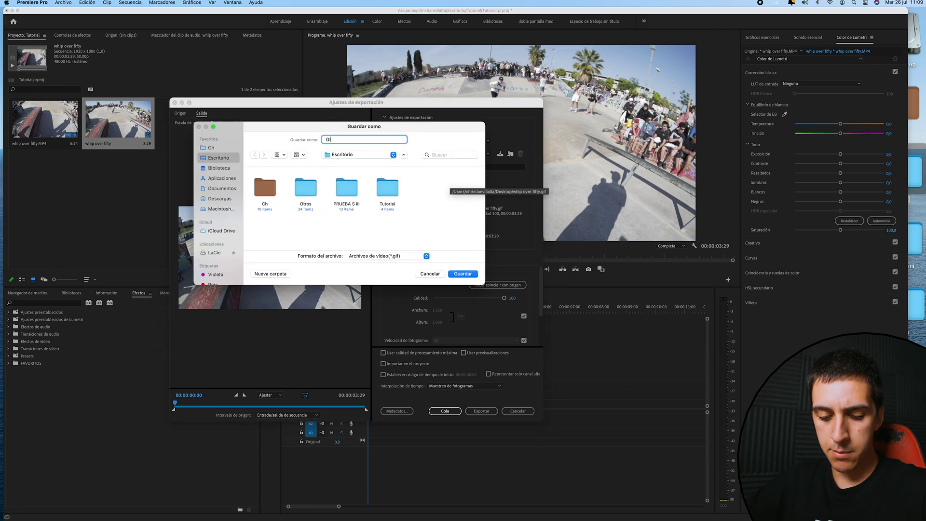
click(462, 273)
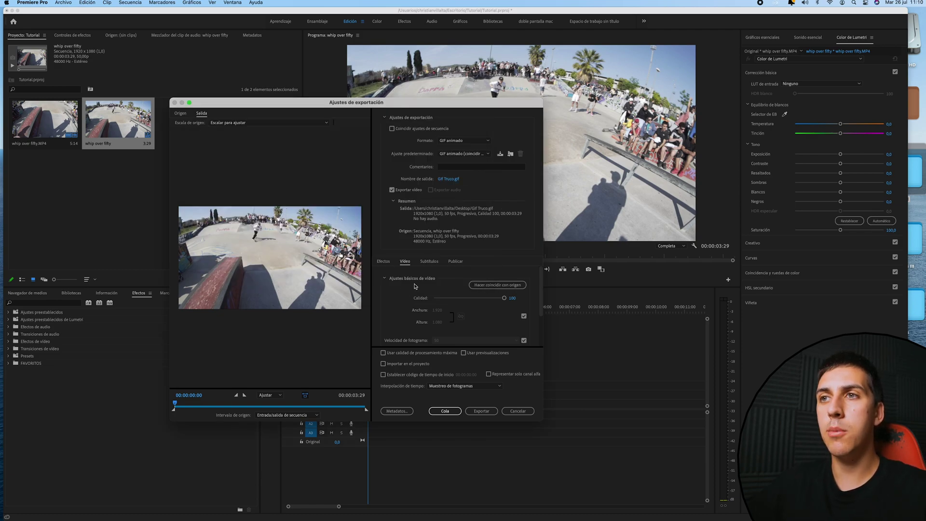
scroll(435, 284, down, 1)
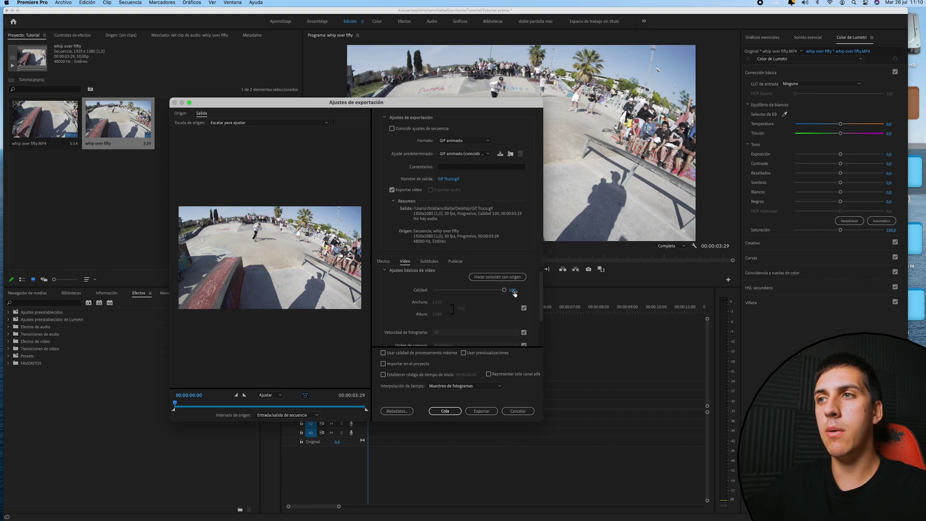
scroll(433, 300, down, 1)
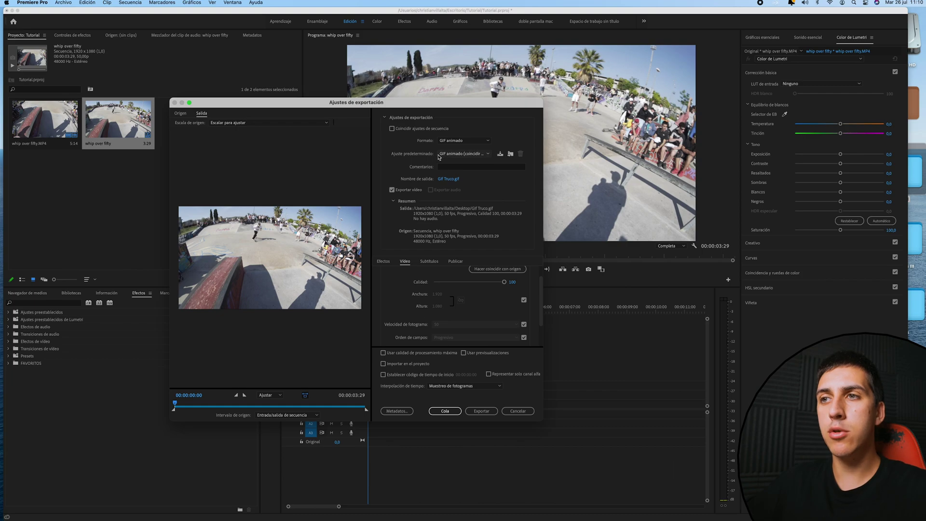
click(462, 154)
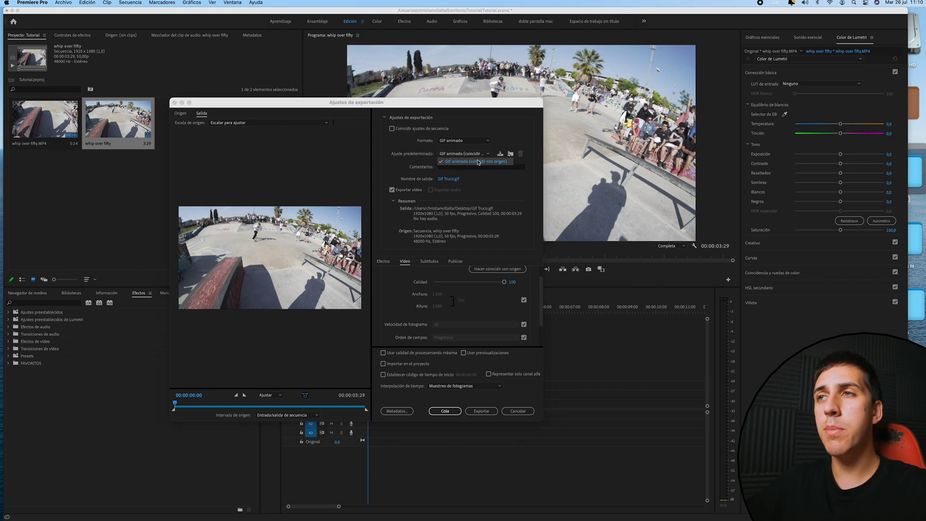
click(478, 162)
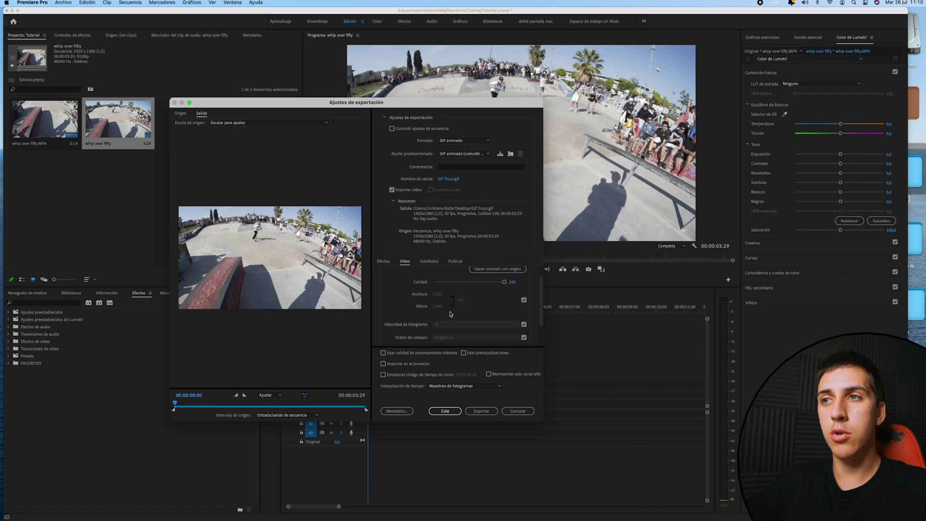
scroll(472, 315, up, 2)
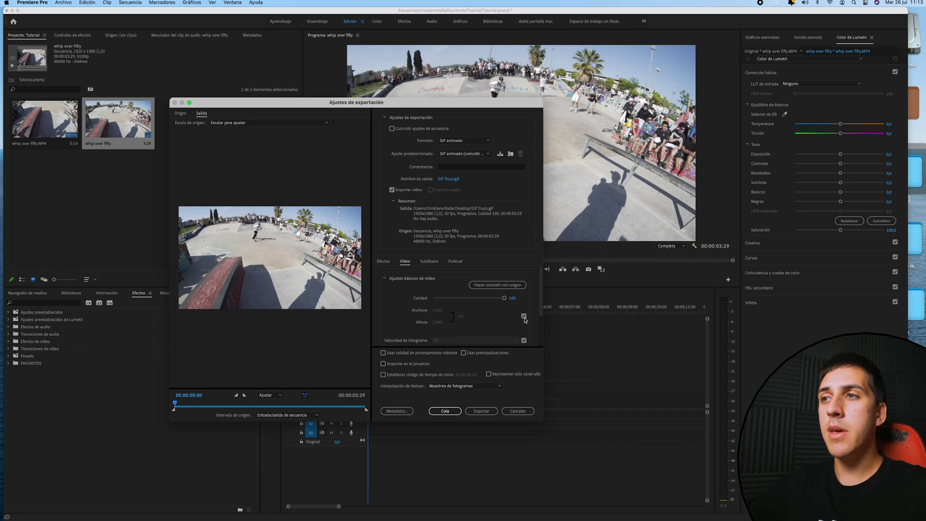
- Unlink the size from the source and set a custom 256 × 144 output frame size
click(524, 316)
click(439, 311)
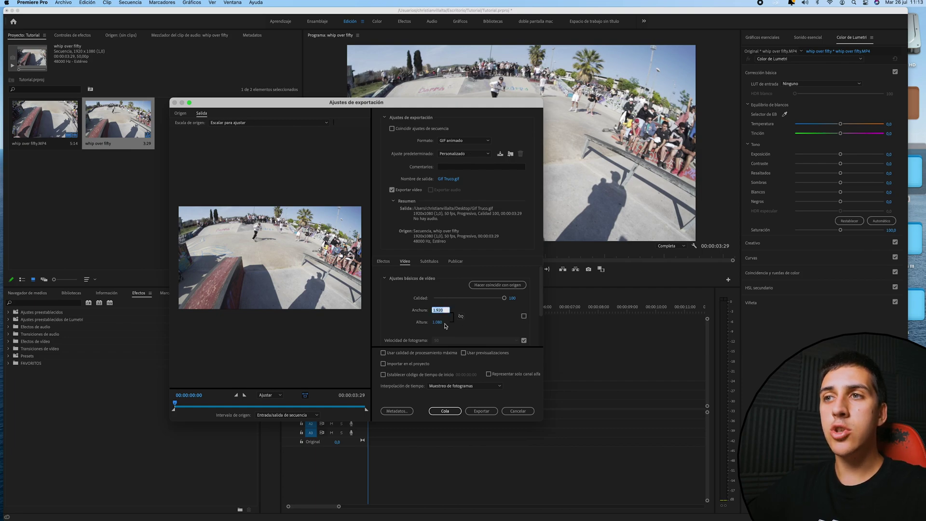
text(256)
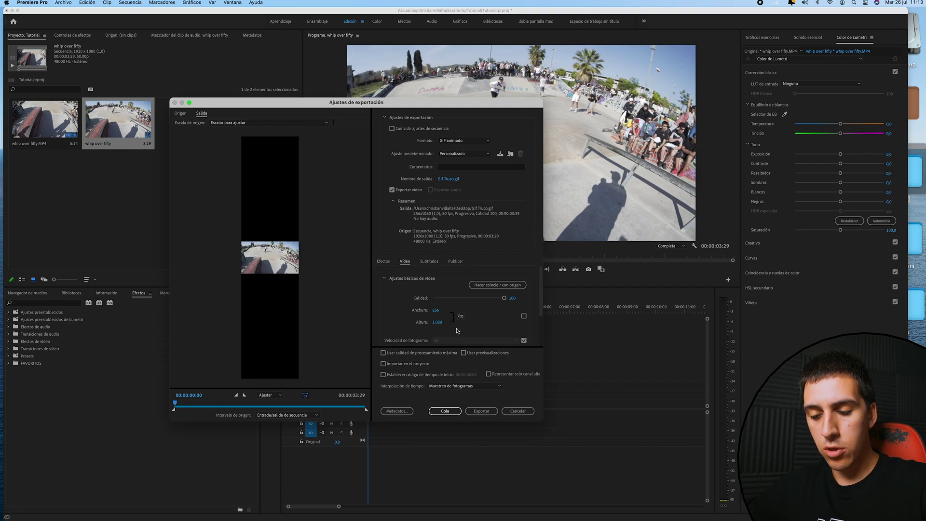
key(Return)
click(438, 323)
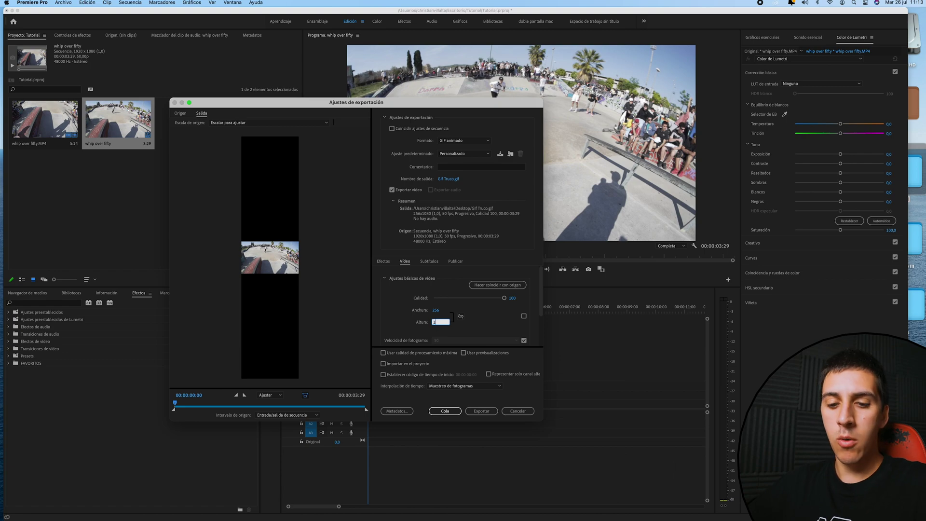
text(144)
key(Return)
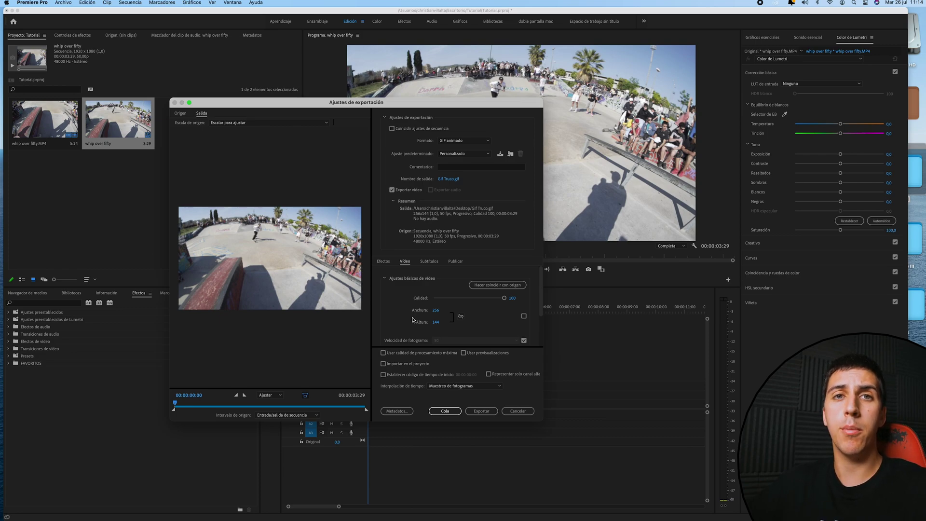
scroll(412, 319, down, 2)
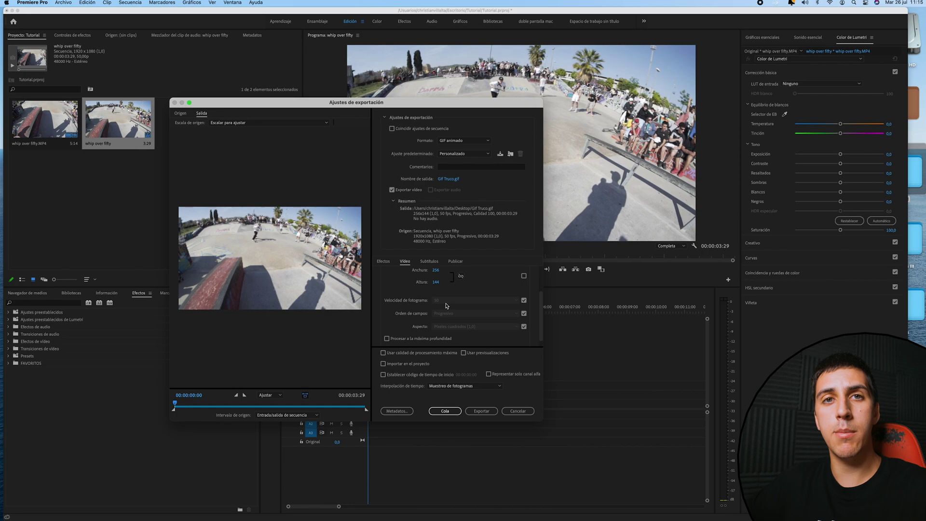
- Set the GIF's frame rate to a custom 12,5 fps
click(524, 300)
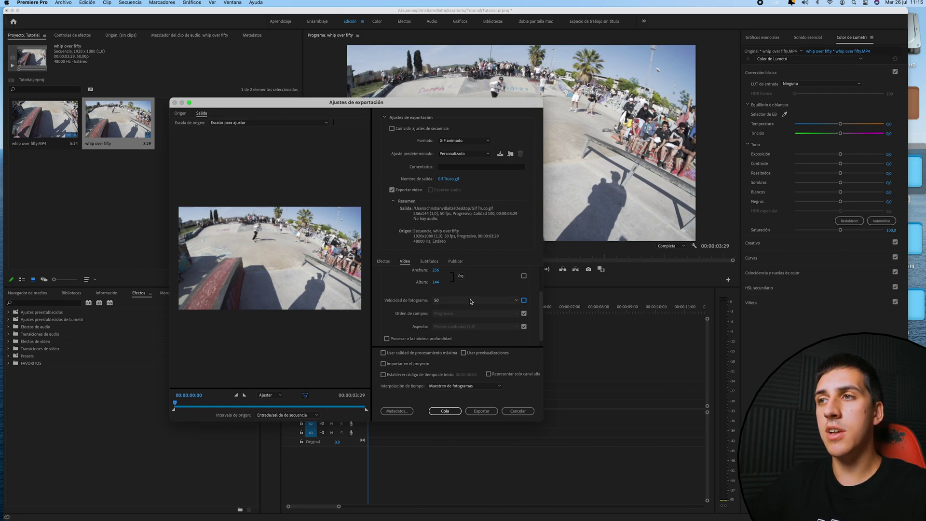
click(470, 300)
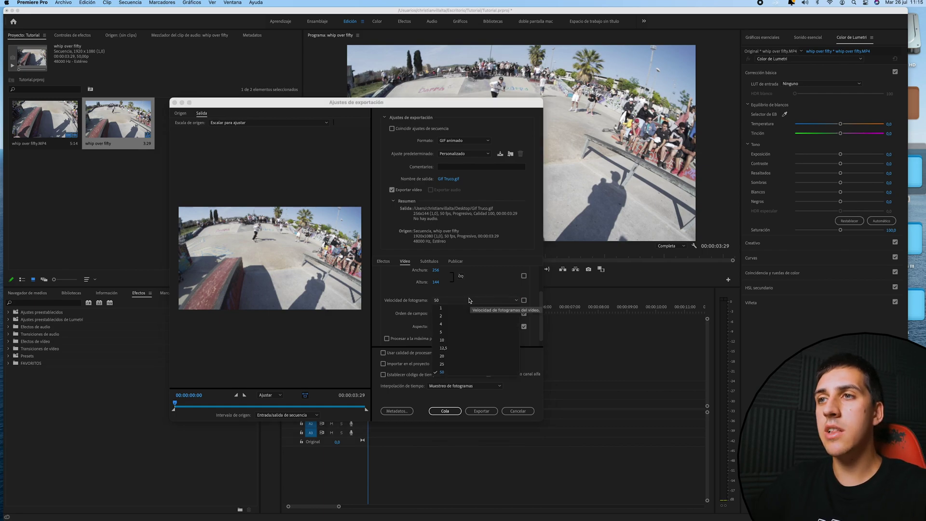
click(449, 349)
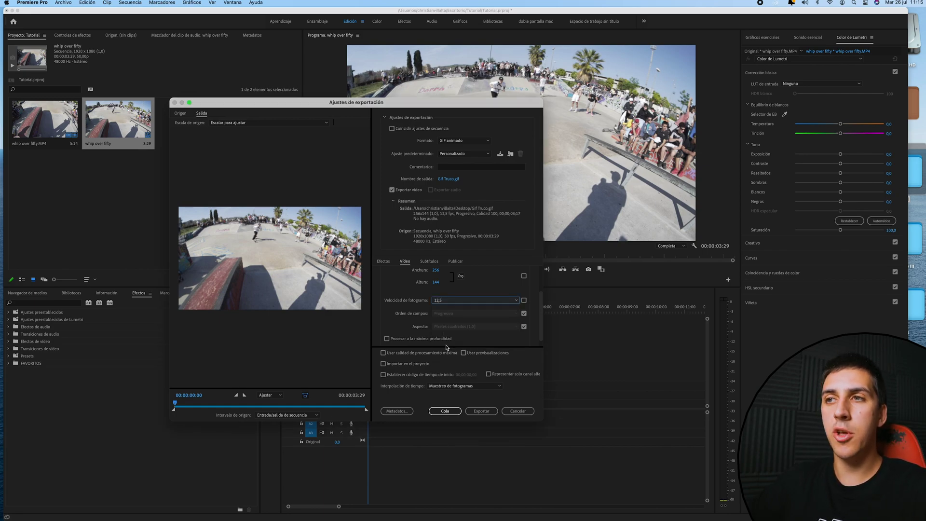
- Enable maximum depth, maximum render quality and previews, then export the small GIF
click(393, 339)
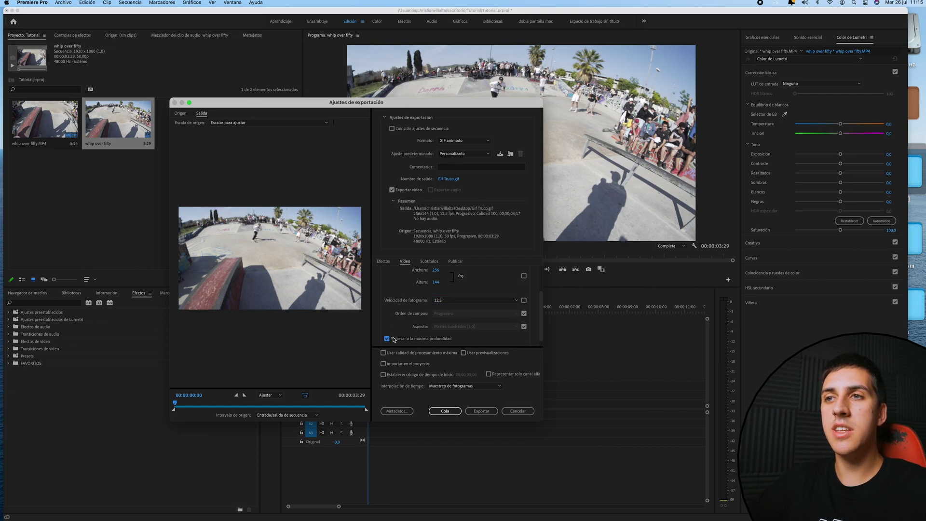
click(384, 354)
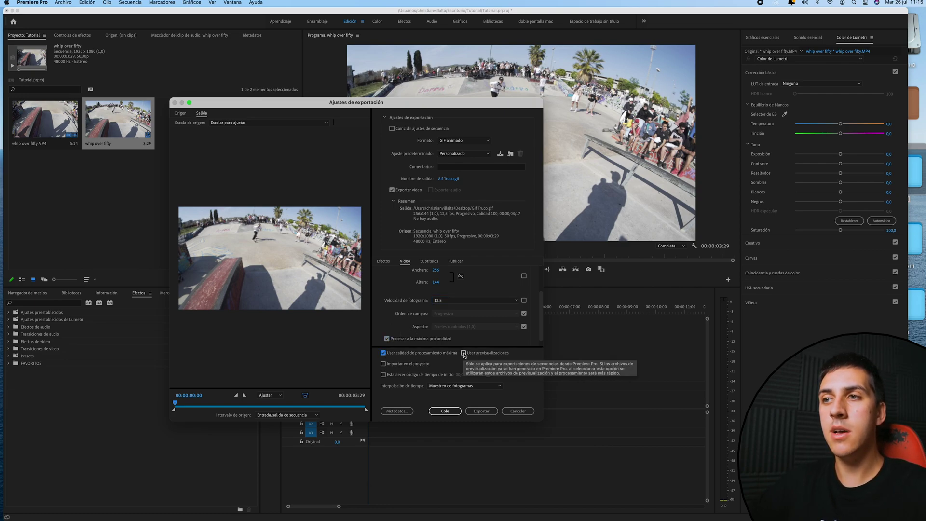
click(464, 353)
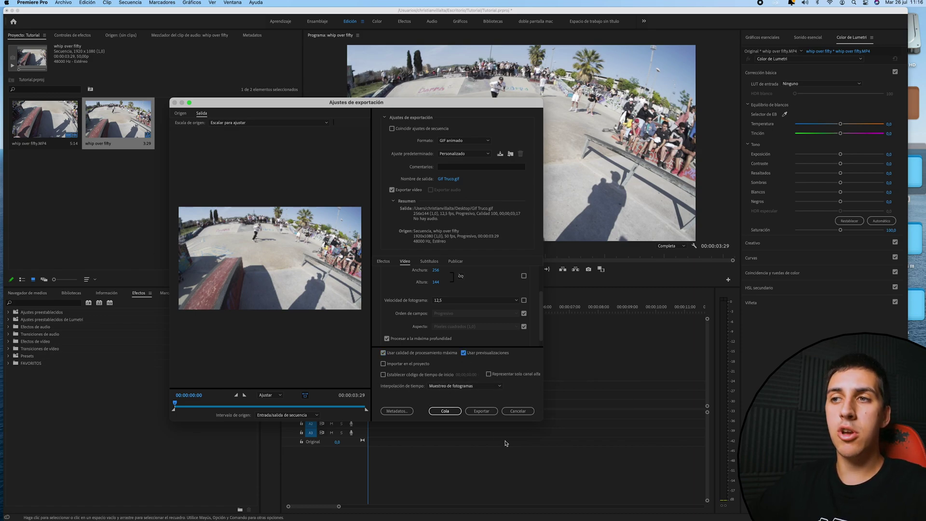
click(481, 412)
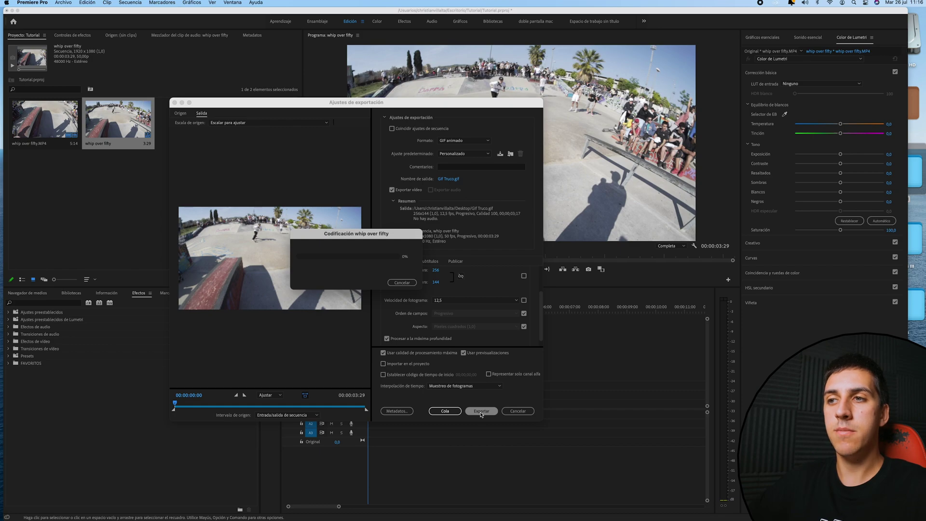
- Preview the finished Gif Truco.gif from the Desktop in Quick Look
click(254, 185)
key(space)
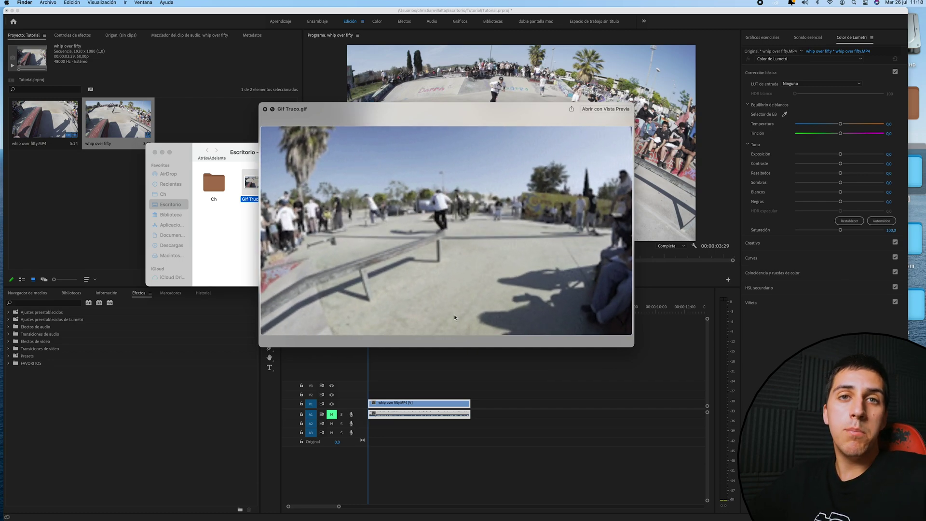
drag(292, 210, 315, 207)
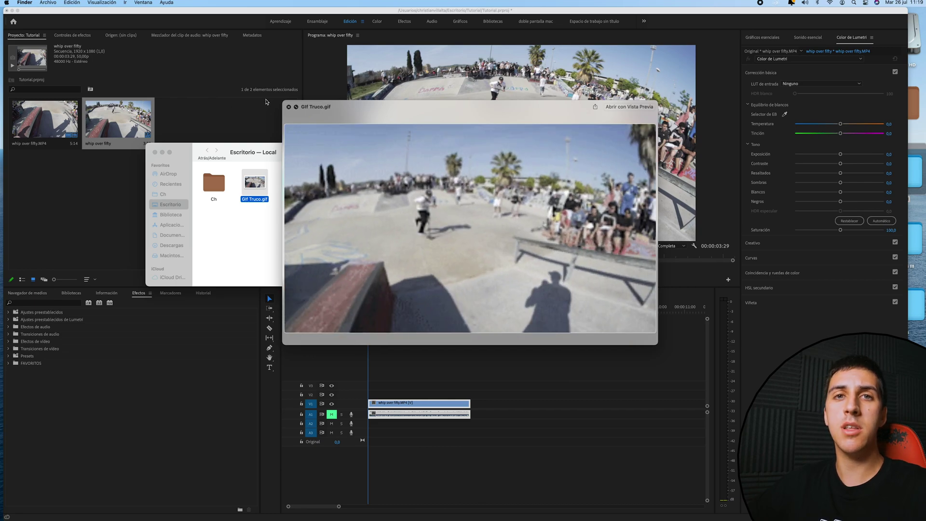
- Return to the project and open the media export settings again
click(265, 102)
click(63, 3)
mouse_move(130, 224)
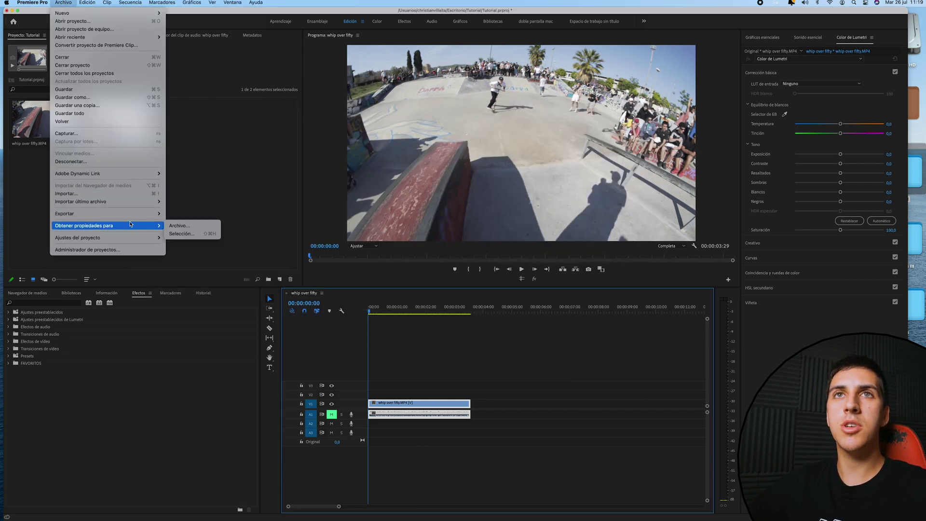
click(190, 215)
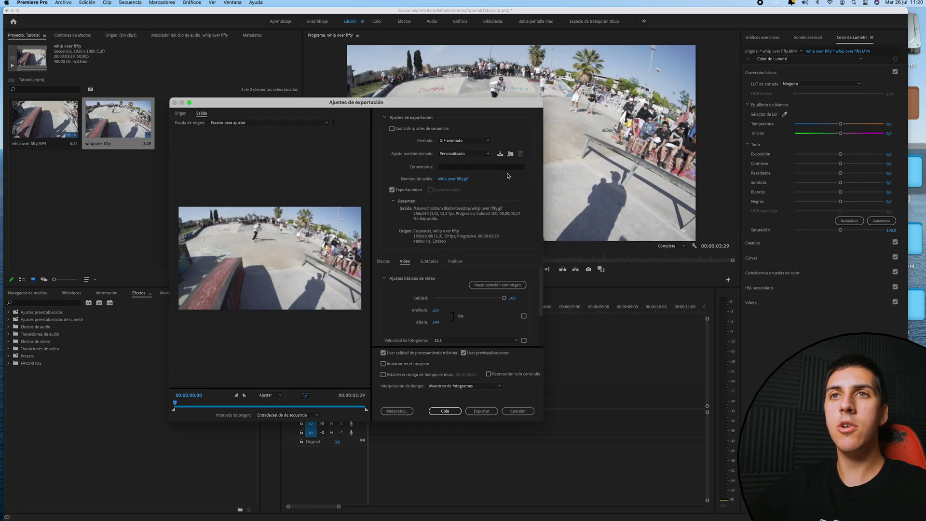
- Match size and frame rate to the source and export the full-size 1920×1080 GIF
scroll(404, 286, down, 2)
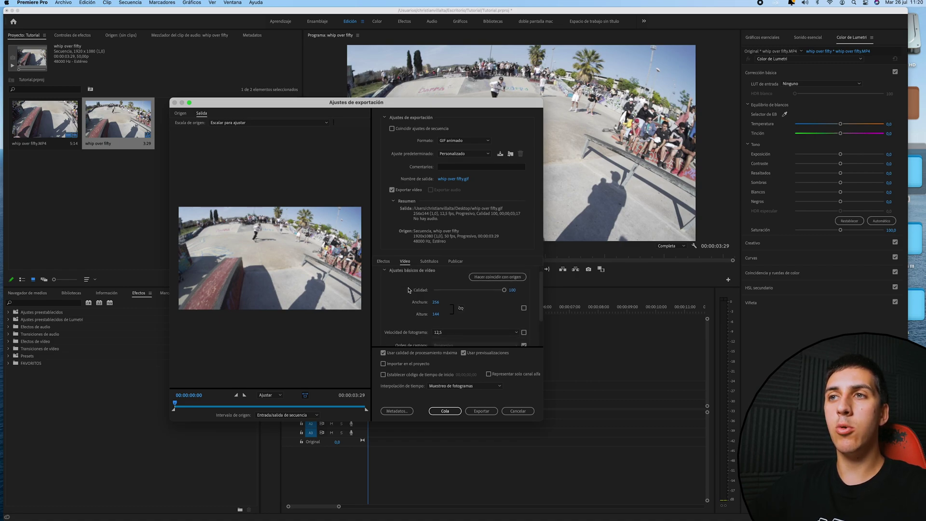
click(499, 278)
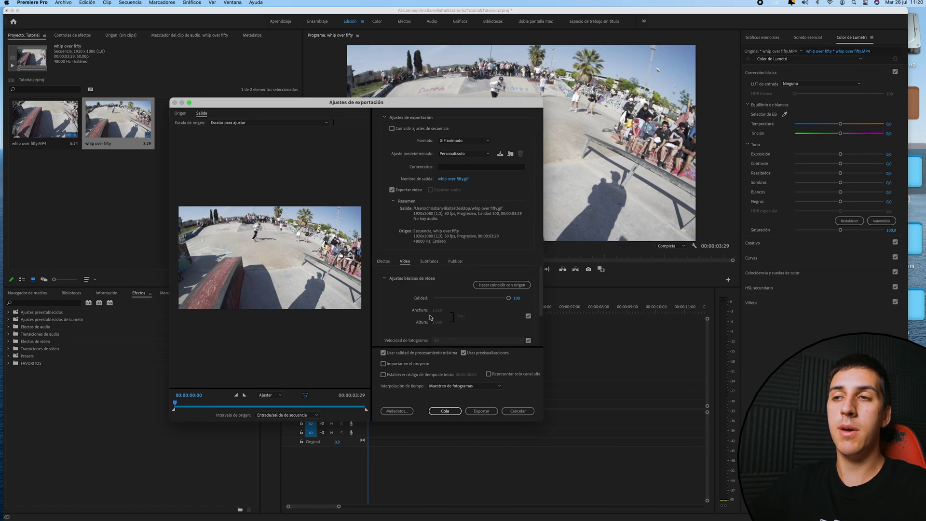
click(482, 411)
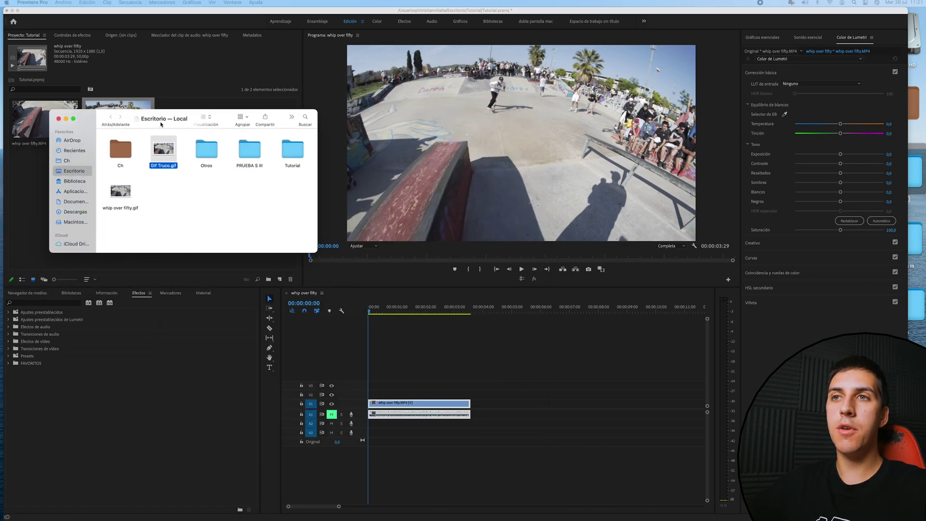
drag(161, 124, 213, 104)
- Preview whip over fifty.gif, compare both GIFs' info (1,1 MB vs 203,1 MB), then close
click(169, 173)
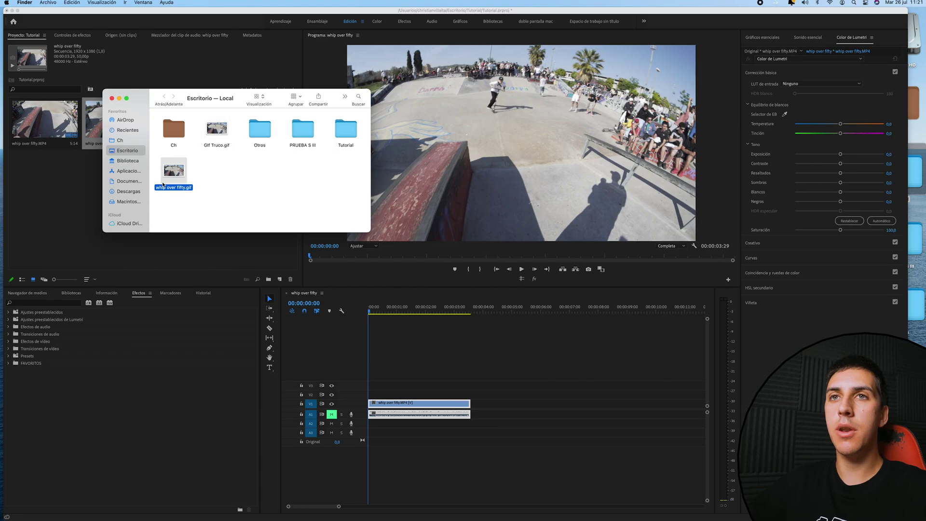
key(space)
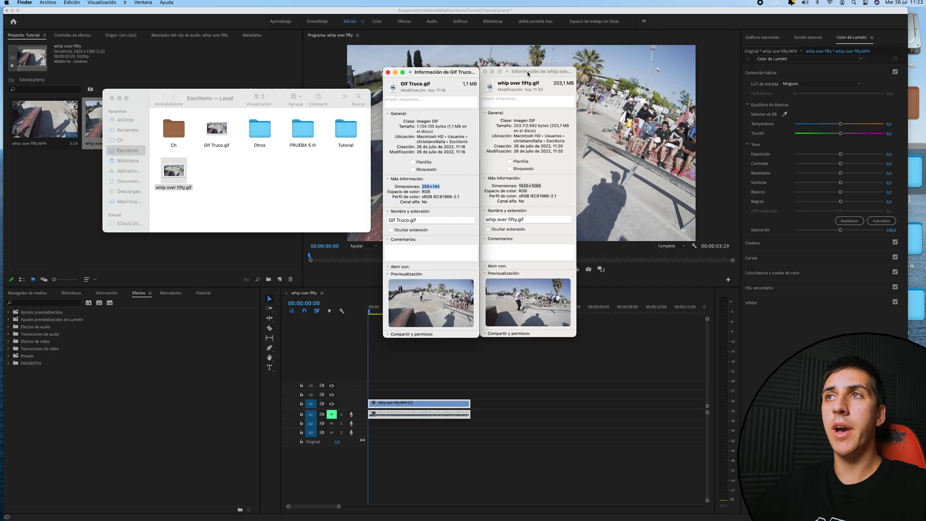
click(527, 74)
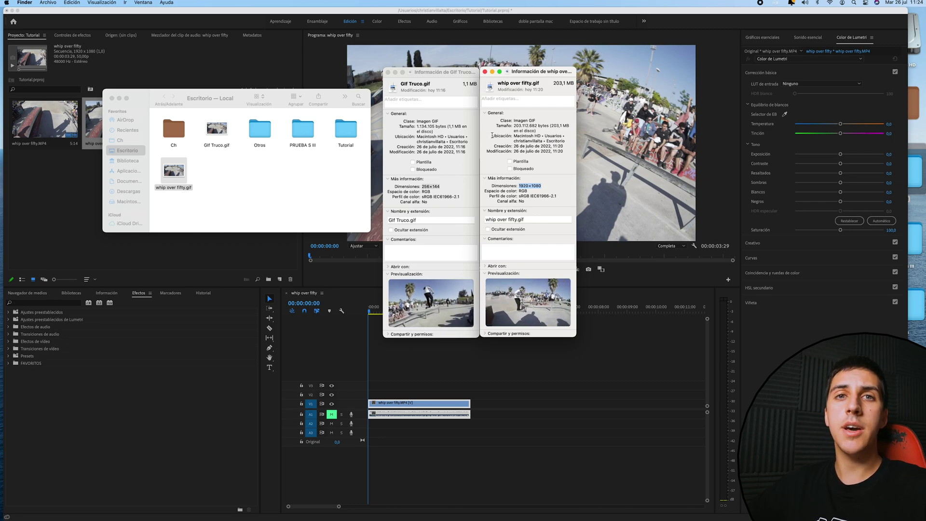
key(super+alt+w)
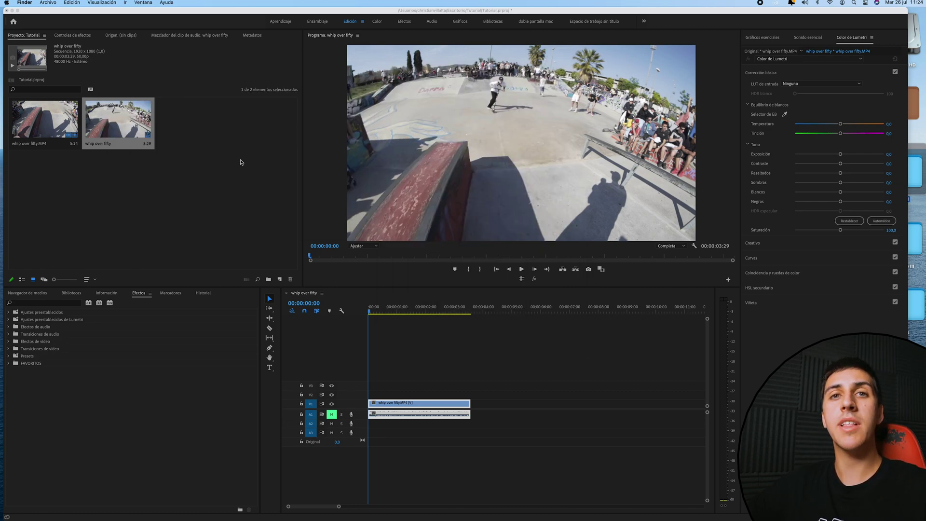